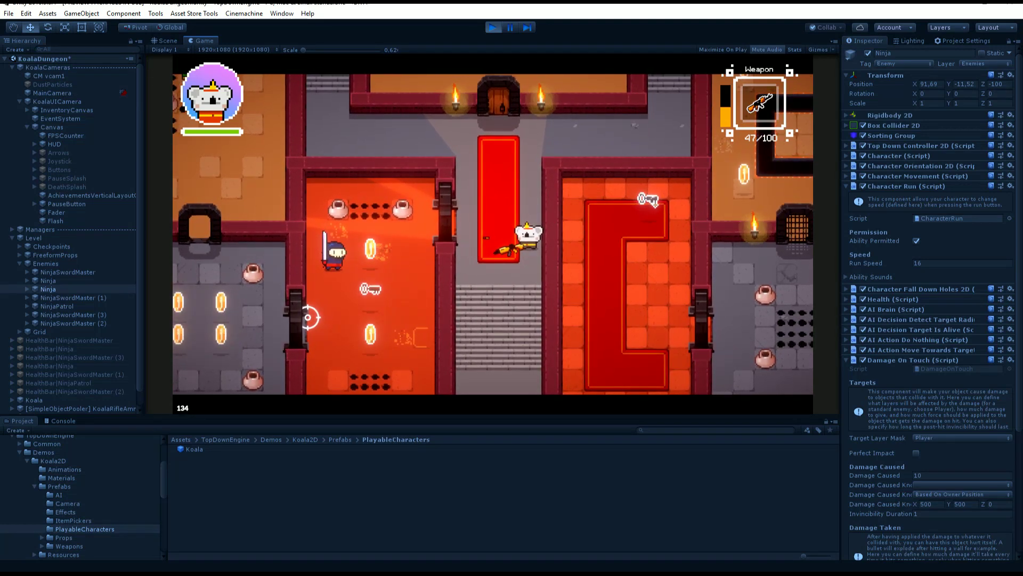
# - Playtest the koala by walking through the dungeon corridors and firing the rifle, and end play mode
pyautogui.moveTo(250, 320); pyautogui.dragTo(267, 275)
pyautogui.press('a')
pyautogui.press('a')
pyautogui.press('a')
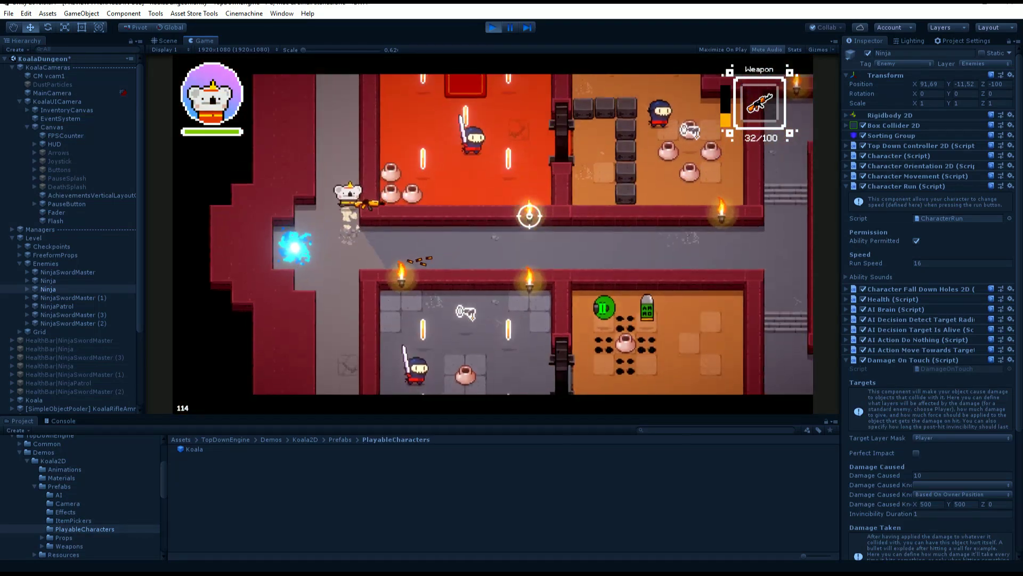
pyautogui.press('w')
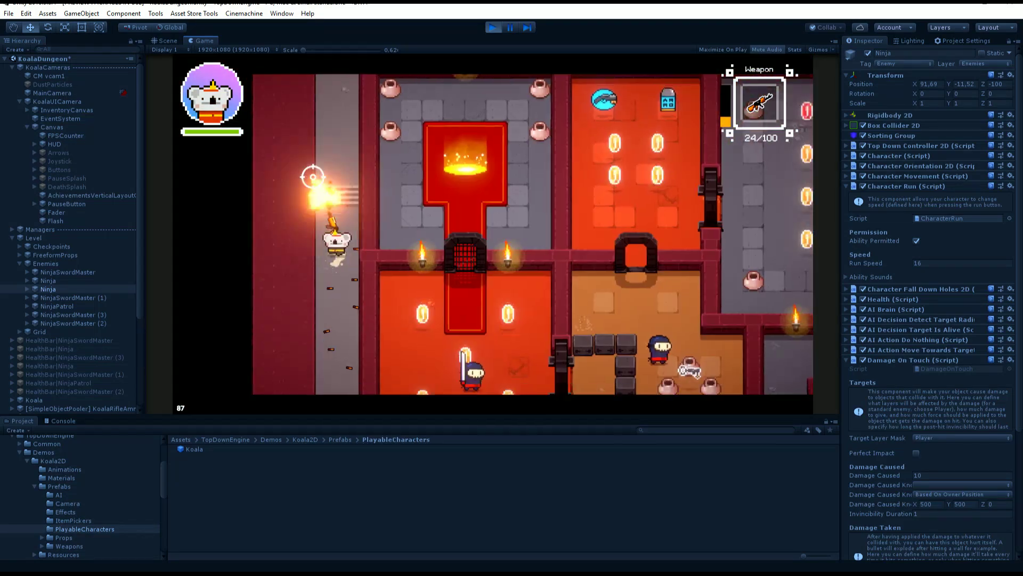
pyautogui.press('w')
pyautogui.click(400, 156)
pyautogui.press('d')
pyautogui.press('d')
pyautogui.press('d')
pyautogui.press('d')
pyautogui.moveTo(405, 212); pyautogui.dragTo(517, 221)
pyautogui.press('s')
pyautogui.press('s')
pyautogui.moveTo(649, 343); pyautogui.dragTo(628, 319)
pyautogui.press('w')
pyautogui.click(491, 28)
# - Close and reopen the Project Settings window, dock it beside the Inspector and widen that panel
pyautogui.click(959, 41)
pyautogui.middleClick(954, 41)
pyautogui.click(32, 14)
pyautogui.click(88, 247)
pyautogui.moveTo(526, 30); pyautogui.dragTo(506, 47)
pyautogui.moveTo(335, 51); pyautogui.dragTo(976, 45)
pyautogui.moveTo(841, 118); pyautogui.dragTo(563, 152)
# - Open the project's Input settings and look through the list of axes
pyautogui.click(647, 113)
pyautogui.click(610, 98)
pyautogui.click(591, 88)
pyautogui.scroll(-5, 788, 364)
pyautogui.scroll(-9, 790, 367)
pyautogui.scroll(14, 789, 369)
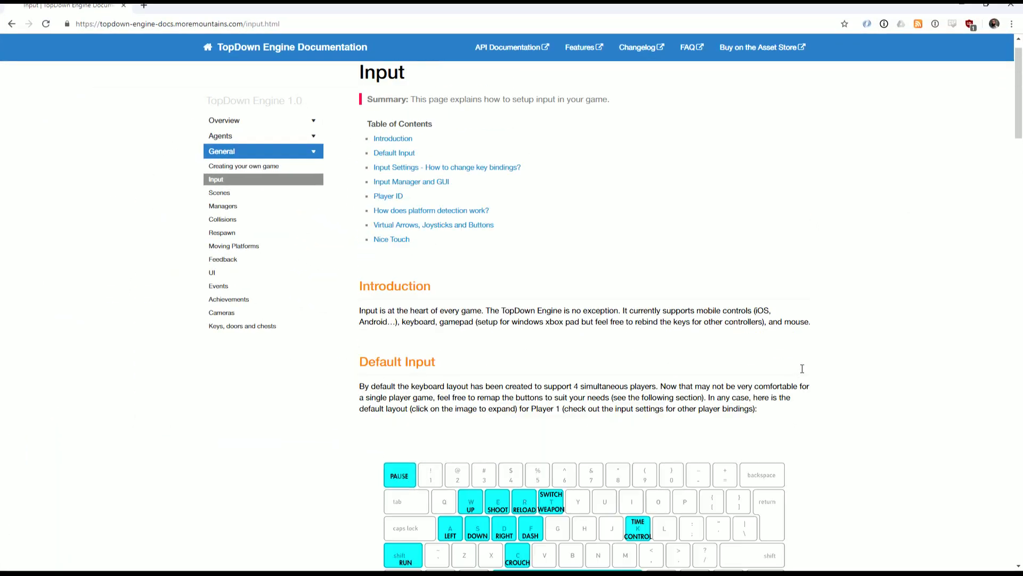
# - Examine the default keyboard and Xbox pad layout on the documentation's Input page, and return to Unity
pyautogui.scroll(-6, 810, 264)
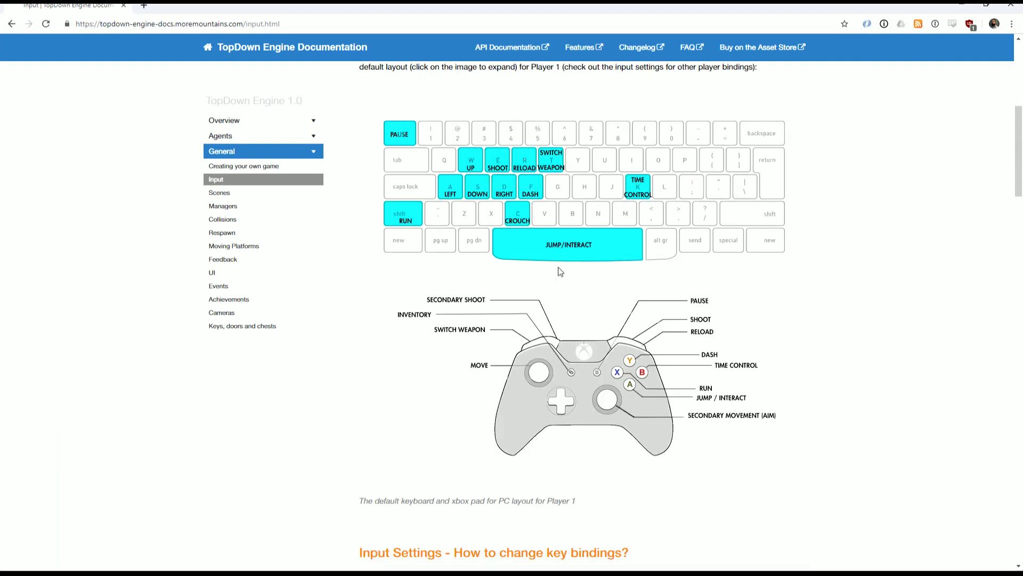
pyautogui.moveTo(622, 5); pyautogui.dragTo(622, 69)
pyautogui.hotkey('alt', 'Tab')
# - Expand the Player1_Jump axis and change its positive button to m and its alternative positive button number to 2
pyautogui.click(721, 223)
pyautogui.click(832, 269)
pyautogui.click(844, 290)
pyautogui.click(837, 268)
pyautogui.write('m')
pyautogui.click(889, 291)
pyautogui.click(890, 291)
pyautogui.press('BackSpace')
pyautogui.write('2')
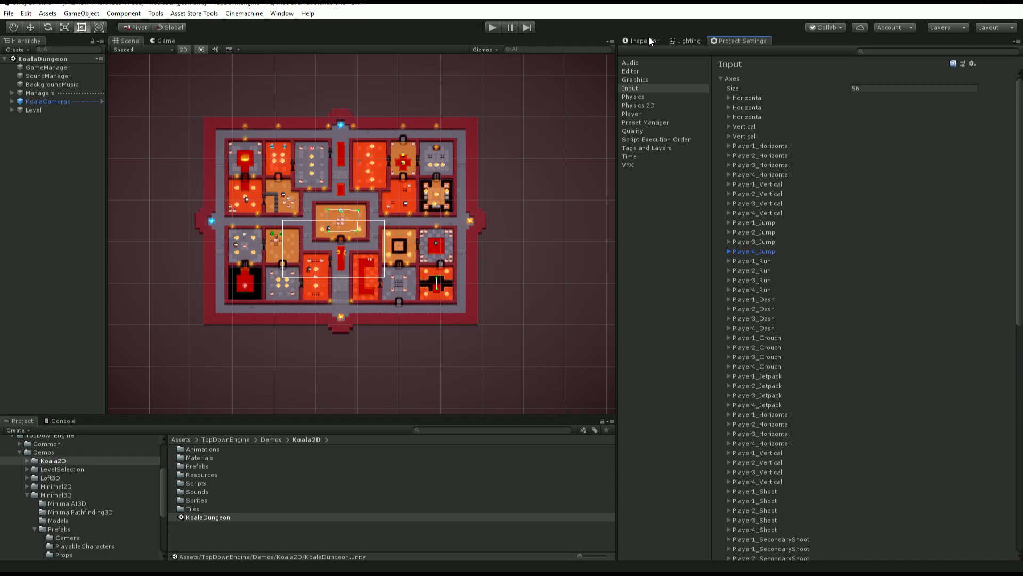
# - Show the Inspector for KoalaUICamera inside KoalaCameras and collapse its Camera component
pyautogui.click(650, 41)
pyautogui.click(12, 101)
pyautogui.click(69, 135)
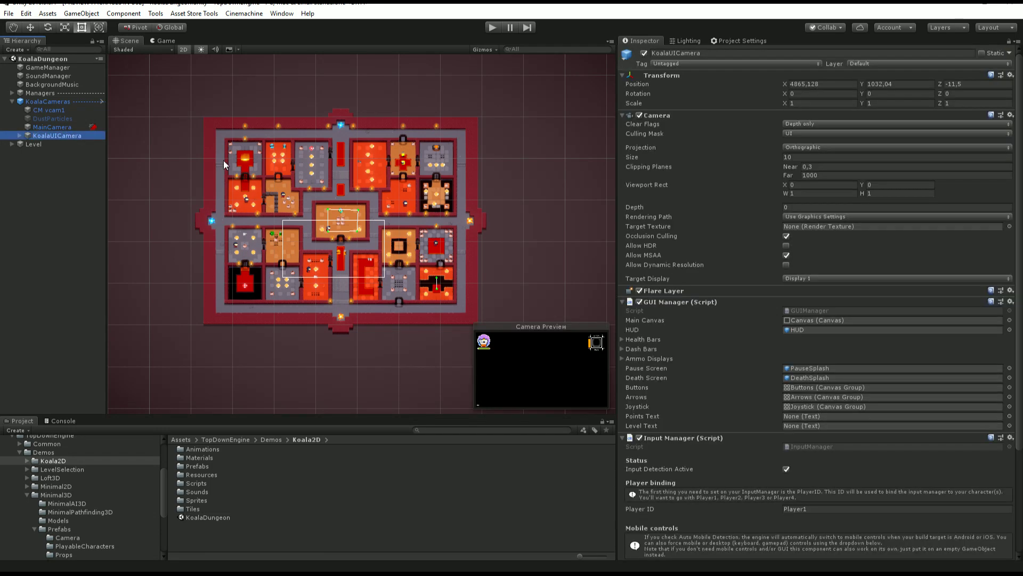
pyautogui.click(623, 116)
# - Expand the Canvas under KoalaUICamera and frame its Joystick object in the scene
pyautogui.click(18, 135)
pyautogui.click(27, 161)
pyautogui.click(72, 194)
pyautogui.doubleClick(68, 194)
pyautogui.scroll(-2, 401, 121)
pyautogui.moveTo(401, 122); pyautogui.dragTo(296, 141, button='middle')
# - Reselect KoalaUICamera, collapse its GUI Manager and open the Input Manager's Player ID for editing
pyautogui.click(59, 136)
pyautogui.click(689, 137)
pyautogui.click(818, 217)
# - Open the Koala2D Prefabs folder, and frame a Ninja from the Level's Enemies group in the scene
pyautogui.doubleClick(203, 468)
pyautogui.click(11, 264)
pyautogui.click(19, 289)
pyautogui.click(58, 308)
pyautogui.doubleClick(58, 308)
pyautogui.scroll(-5, 477, 292)
pyautogui.moveTo(477, 293); pyautogui.dragTo(287, 176, button='middle')
pyautogui.moveTo(415, 339); pyautogui.dragTo(217, 142, button='middle')
# - Place the Koala prefab from PlayableCharacters on the red carpet and set its Player ID to Player2
pyautogui.doubleClick(222, 483)
pyautogui.moveTo(193, 450); pyautogui.dragTo(360, 277)
pyautogui.click(691, 155)
pyautogui.click(833, 231)
pyautogui.click(831, 233)
pyautogui.press('BackSpace')
pyautogui.write('2')
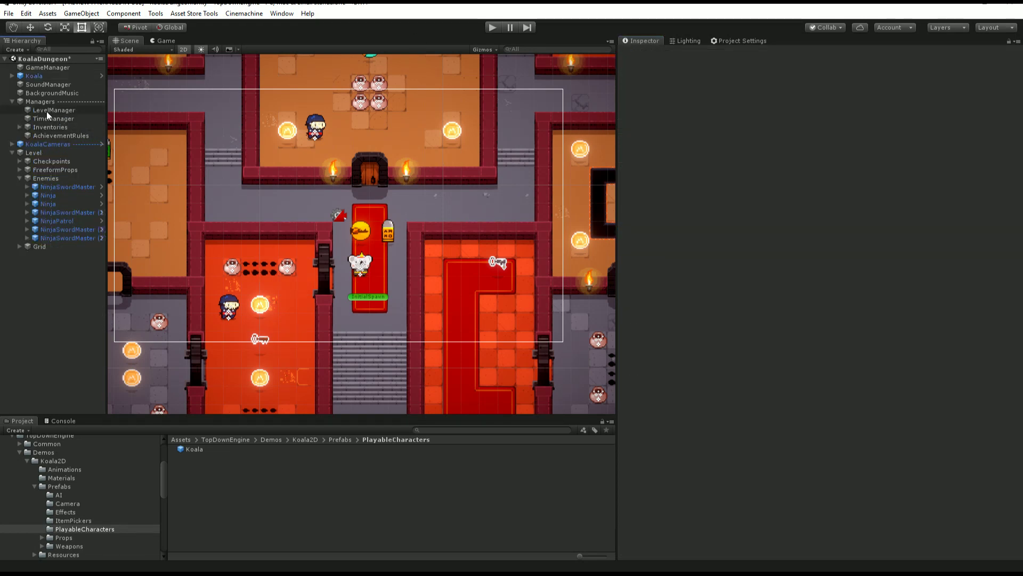
# - Move the placed Koala down onto the stairs, at about X 46, Y -31, and give it Player ID Player1
pyautogui.click(47, 111)
pyautogui.click(369, 265)
pyautogui.click(31, 27)
pyautogui.moveTo(370, 276)
pyautogui.mouseDown()
pyautogui.moveTo(299, 213)
pyautogui.moveTo(380, 387)
pyautogui.mouseUp()
pyautogui.click(846, 231)
# - Start play mode and move the placed and spawned koalas around the dungeon together
pyautogui.click(494, 30)
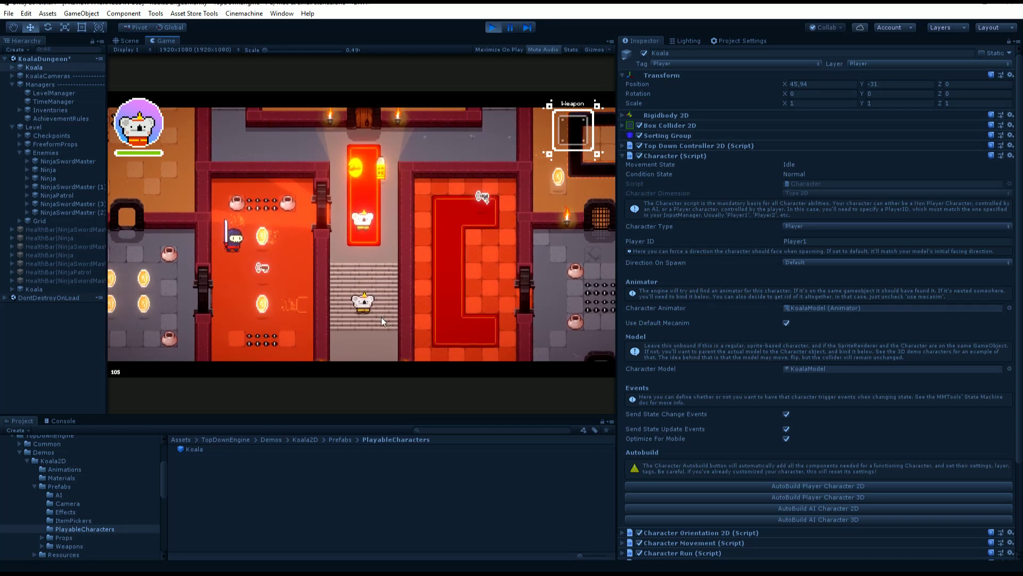
pyautogui.press('Down')
pyautogui.press('space')
pyautogui.press('Down')
pyautogui.press('Down')
pyautogui.press('Down')
pyautogui.press('Up')
pyautogui.press('Right')
pyautogui.press('Right')
pyautogui.press('Left')
# - Set the Run Speed of the spawned Koala's Character Run component to 12 during play
pyautogui.click(34, 289)
pyautogui.click(672, 156)
pyautogui.click(701, 186)
pyautogui.click(816, 263)
pyautogui.write('12')
pyautogui.click(377, 122)
# - Run both koalas back and forth along the upper corridor to compare their speeds, and end play mode
pyautogui.press('Left')
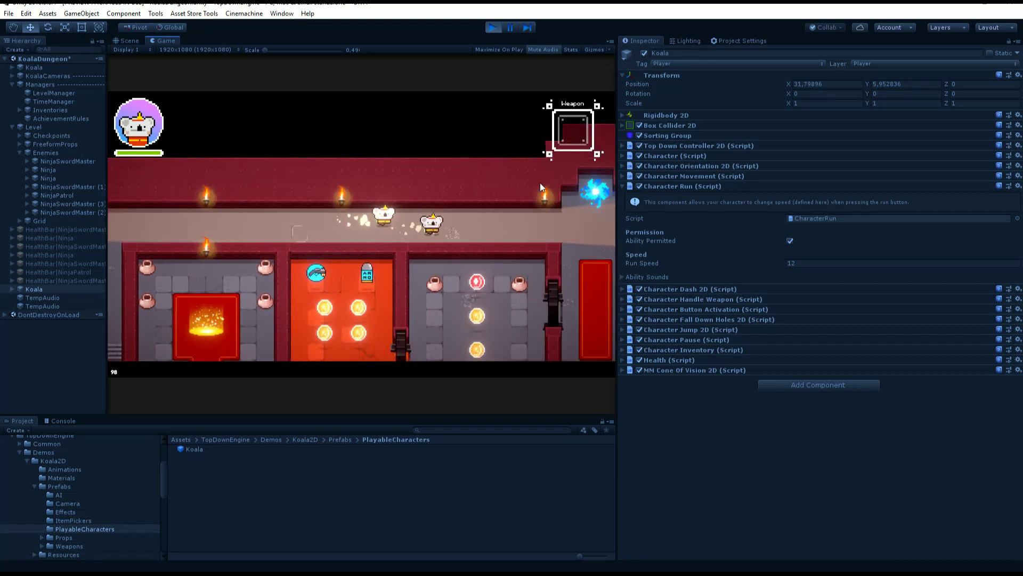
pyautogui.press('Right')
pyautogui.press('Left')
pyautogui.press('Right')
pyautogui.press('Right')
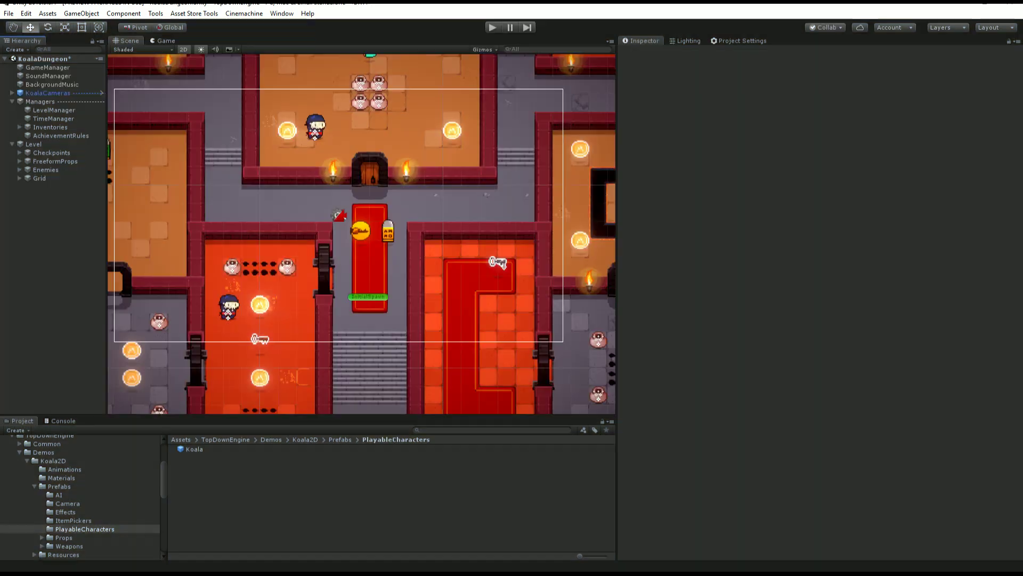
pyautogui.hotkey('ctrl', 'p')
# - Collapse Managers, expand KoalaCameras and preview the Canvas's Arrows object by activating and deactivating it
pyautogui.moveTo(277, 220); pyautogui.dragTo(362, 241, button='middle')
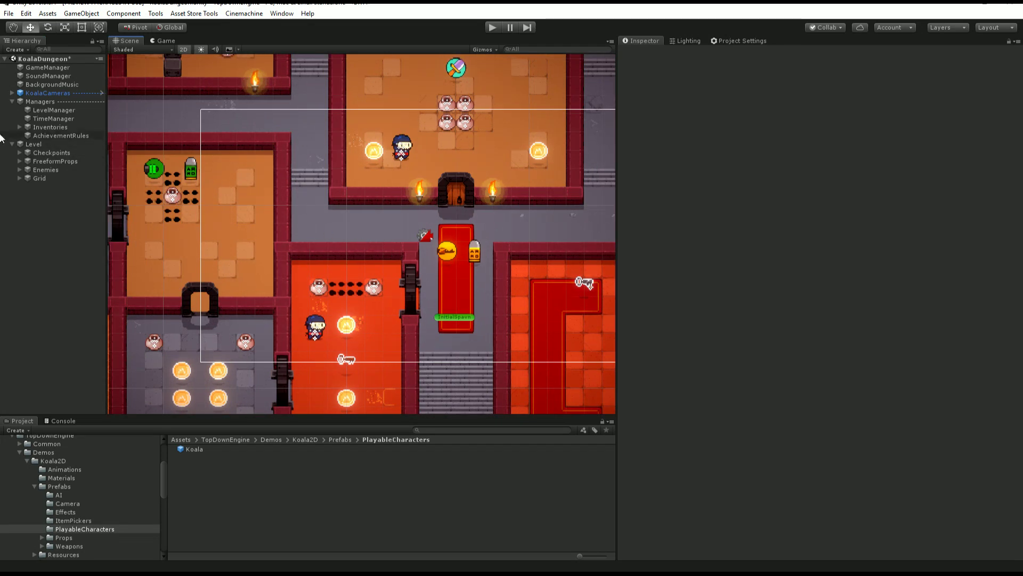
pyautogui.click(21, 101)
pyautogui.click(12, 101)
pyautogui.click(12, 109)
pyautogui.click(11, 93)
pyautogui.doubleClick(59, 178)
pyautogui.click(644, 53)
pyautogui.click(645, 53)
# - Preview the Joystick and Buttons objects of the Canvas by activating and deactivating each one
pyautogui.click(84, 188)
pyautogui.click(644, 53)
pyautogui.click(644, 53)
pyautogui.click(61, 196)
pyautogui.click(645, 53)
pyautogui.moveTo(474, 193); pyautogui.dragTo(378, 193, button='middle')
pyautogui.click(644, 52)
# - Select KoalaUICamera and check the Android platform in the Build Settings, without switching to it
pyautogui.click(59, 127)
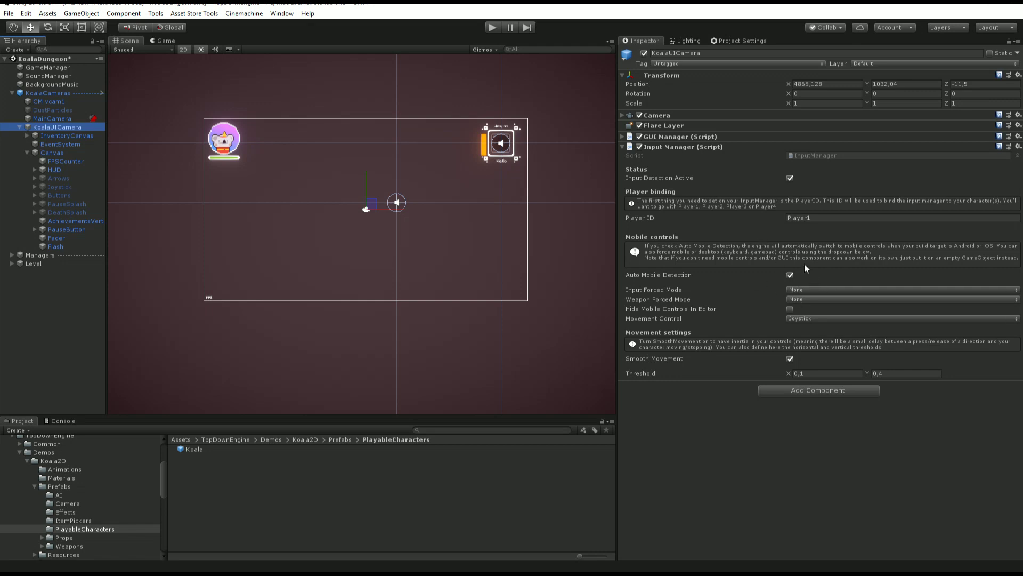
pyautogui.click(8, 13)
pyautogui.click(74, 119)
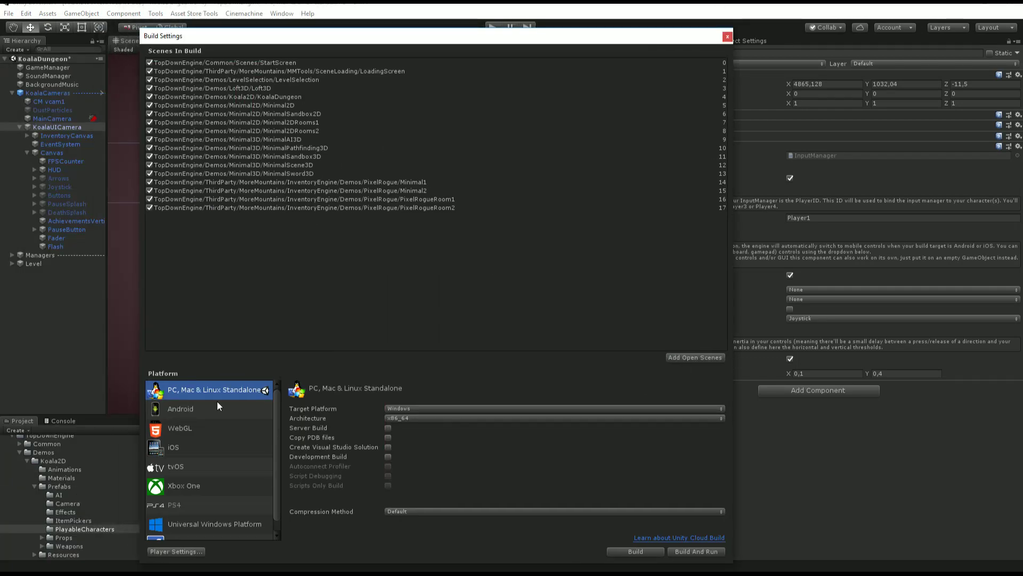
pyautogui.click(206, 407)
pyautogui.click(727, 37)
# - Set the Input Manager's Input Forced Mode to Mobile and playtest the on-screen joystick and buttons
pyautogui.click(807, 290)
pyautogui.click(823, 316)
pyautogui.click(495, 28)
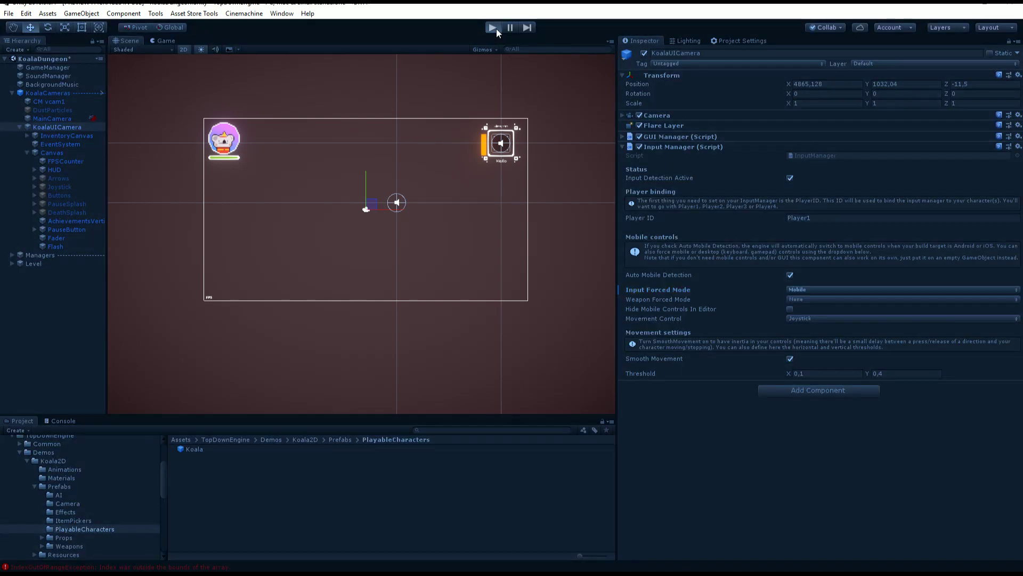
pyautogui.click(500, 330)
pyautogui.click(487, 341)
pyautogui.moveTo(193, 286); pyautogui.dragTo(192, 415)
pyautogui.click(491, 27)
# - Choose a different Weapon Forced Mode and playtest it with the on-screen movement joystick
pyautogui.click(824, 300)
pyautogui.click(852, 345)
pyautogui.click(496, 23)
pyautogui.moveTo(209, 283)
pyautogui.mouseDown()
pyautogui.moveTo(251, 213)
pyautogui.moveTo(138, 286)
pyautogui.moveTo(201, 303)
pyautogui.moveTo(201, 265)
pyautogui.moveTo(181, 269)
pyautogui.moveTo(227, 283)
pyautogui.moveTo(74, 304)
pyautogui.moveTo(216, 282)
pyautogui.moveTo(169, 269)
pyautogui.moveTo(194, 287)
pyautogui.mouseUp()
pyautogui.click(493, 27)
# - Set both the Weapon Forced Mode and the Input Forced Mode to None
pyautogui.click(823, 299)
pyautogui.click(807, 306)
pyautogui.click(805, 291)
pyautogui.click(810, 300)
# - Set the Input Manager's Movement Control to Arrows and run a short playtest
pyautogui.click(814, 318)
pyautogui.click(821, 342)
pyautogui.click(493, 28)
pyautogui.hotkey('ctrl', 'p')
# - Set the Input Forced Mode to Mobile and playtest with the arrow movement controls
pyautogui.click(811, 289)
pyautogui.click(803, 313)
pyautogui.click(500, 29)
pyautogui.click(499, 28)
# - Open the Input Manager's movement Threshold values for editing
pyautogui.click(812, 373)
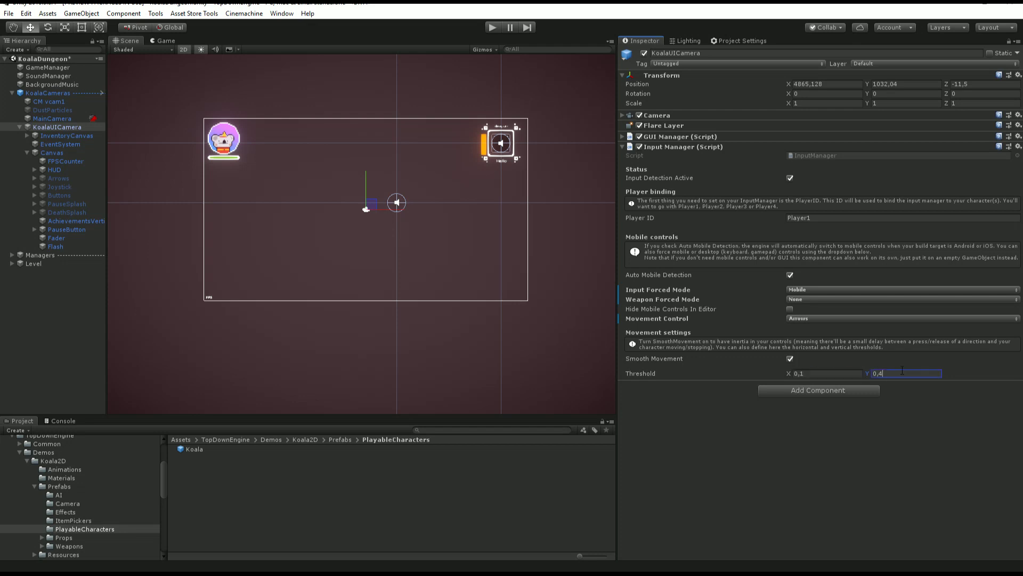